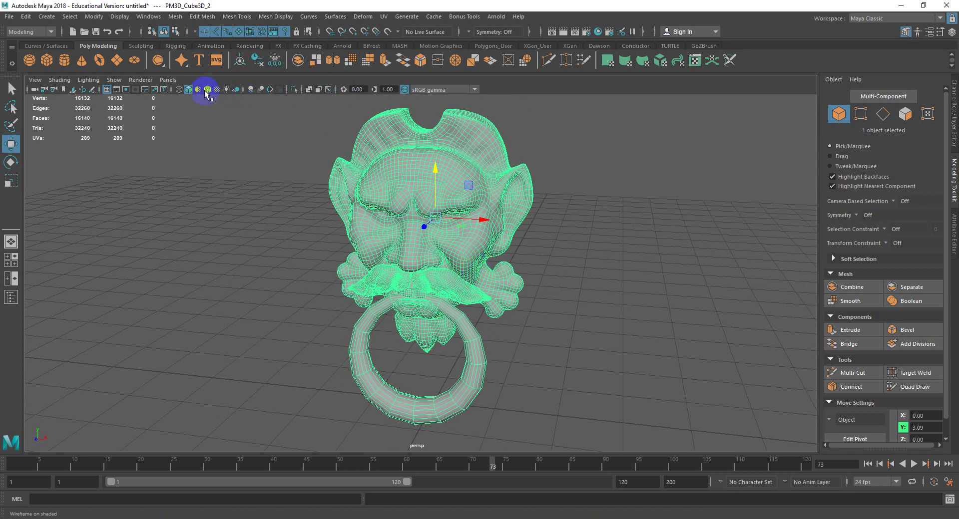
# Reselect the door-knocker mesh and bring up the perspective viewport's Renderer menu
pyautogui.click(547, 207)
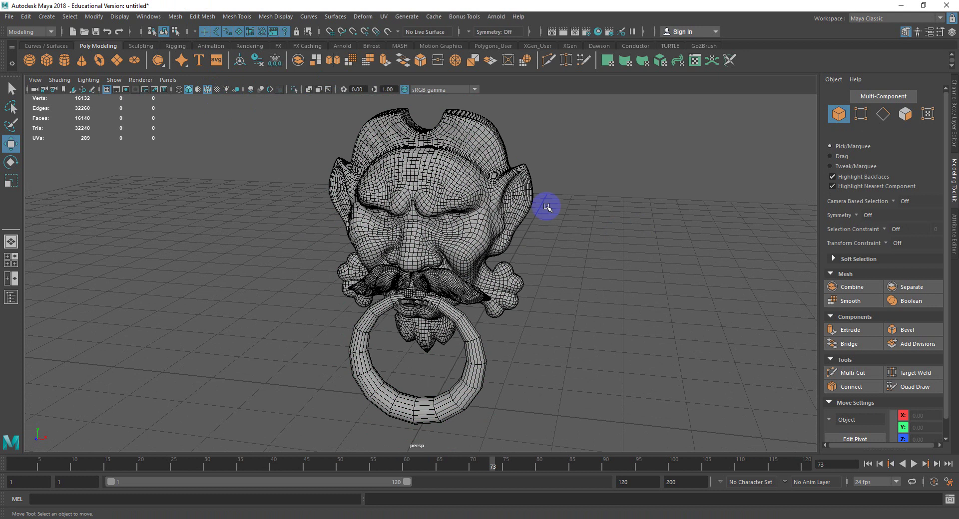
pyautogui.click(469, 175)
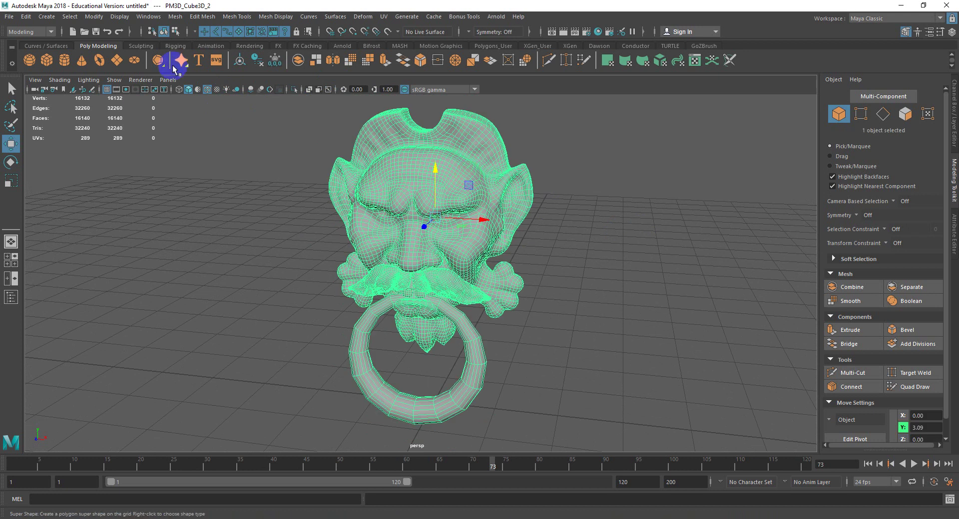
pyautogui.click(116, 80)
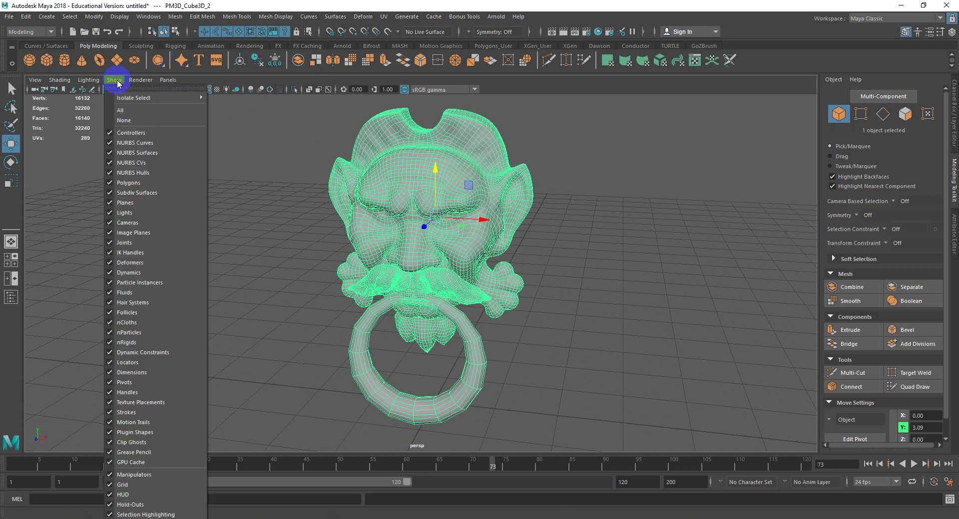
# In the Viewport 2.0 settings, enable Screen-space Ambient Occlusion with 32 samples
pyautogui.moveTo(135, 80)
pyautogui.click(197, 97)
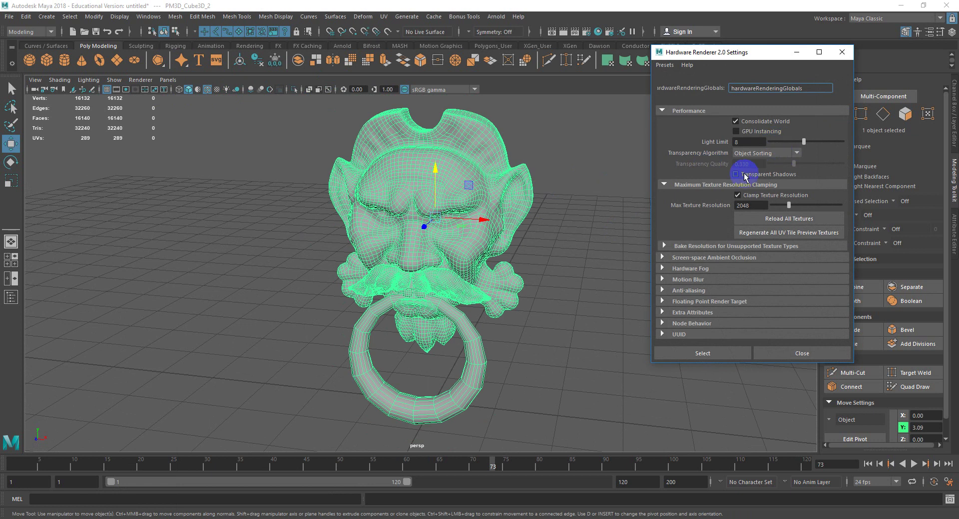
pyautogui.click(752, 207)
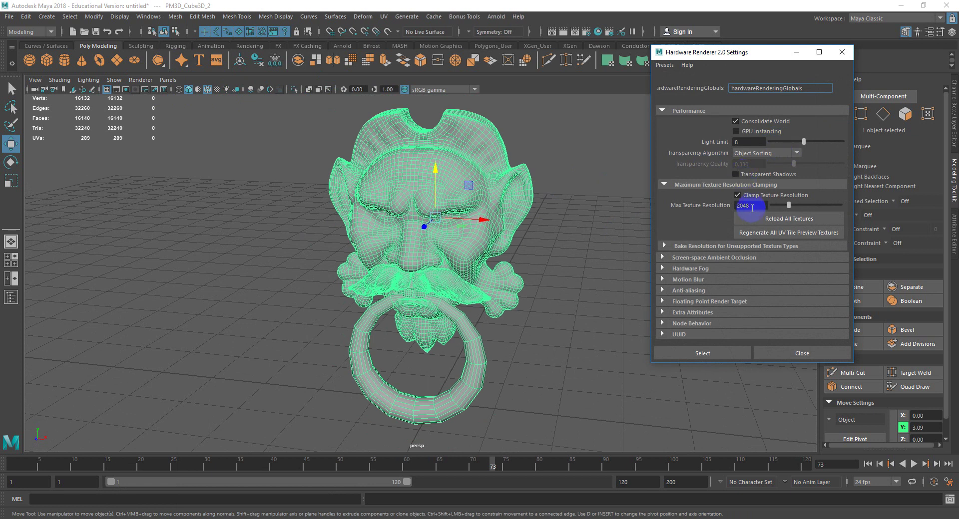
pyautogui.click(715, 258)
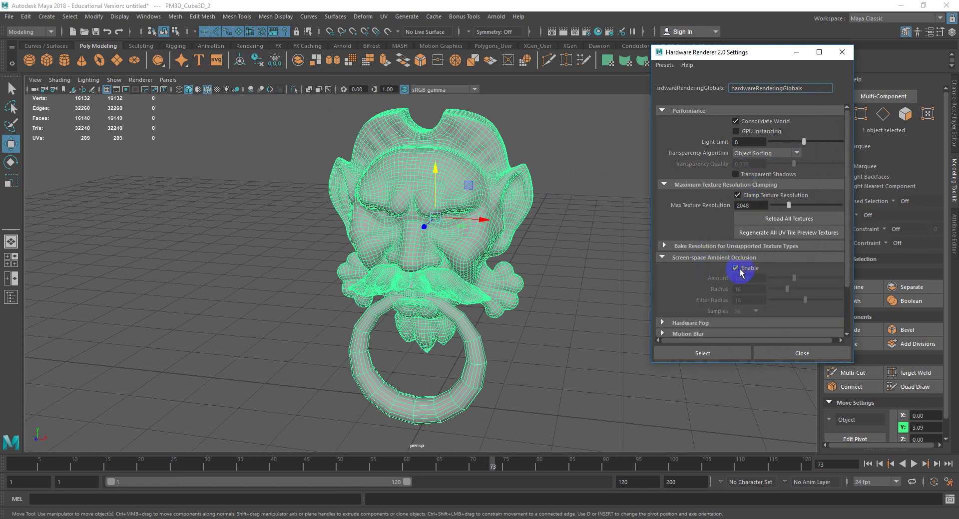
pyautogui.click(749, 312)
pyautogui.click(743, 342)
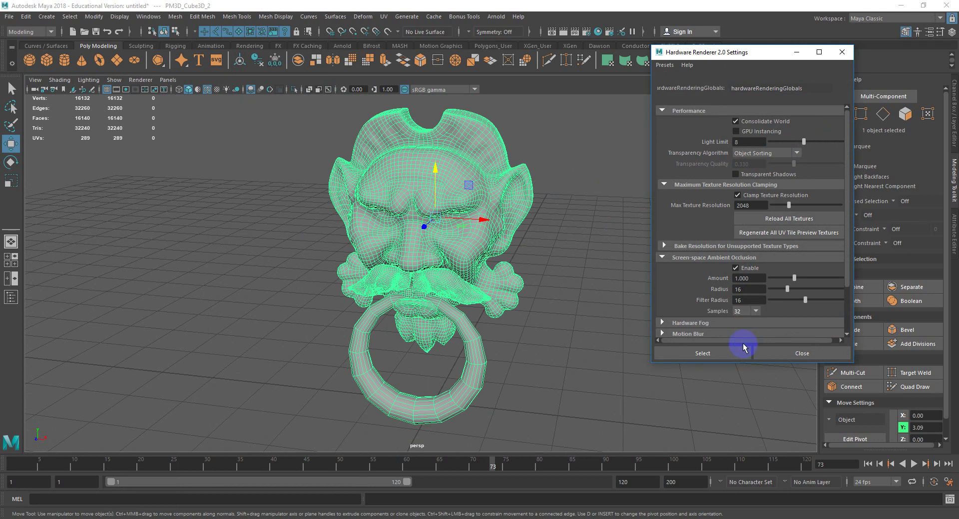
# Turn on Smooth Wireframe and Multisampling anti-aliasing with a sample count of 16
pyautogui.scroll(-3, 744, 306)
pyautogui.click(715, 286)
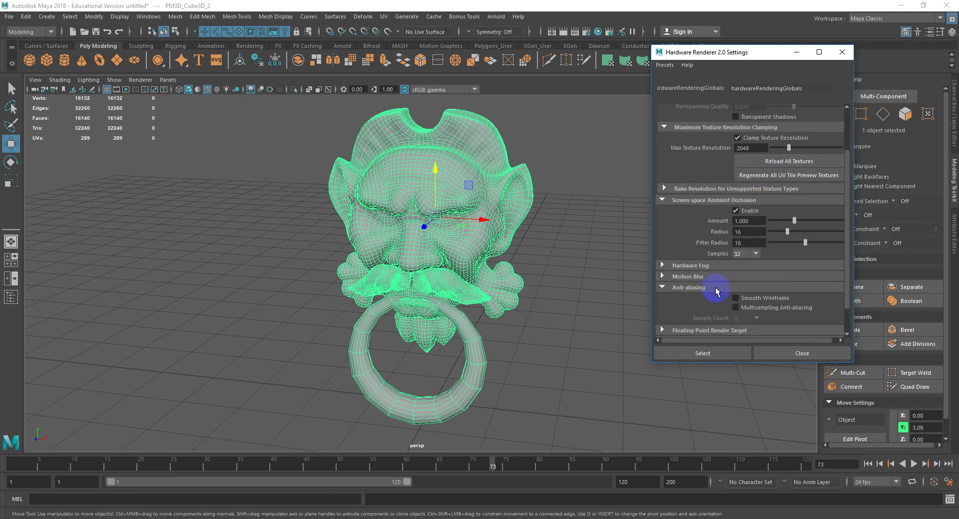
pyautogui.scroll(-2, 739, 286)
pyautogui.click(757, 290)
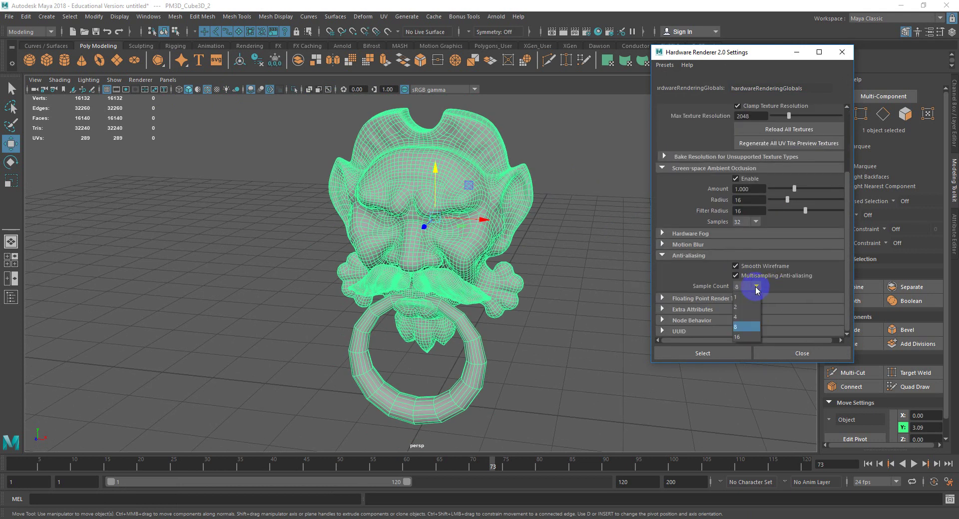
pyautogui.click(733, 340)
pyautogui.click(734, 267)
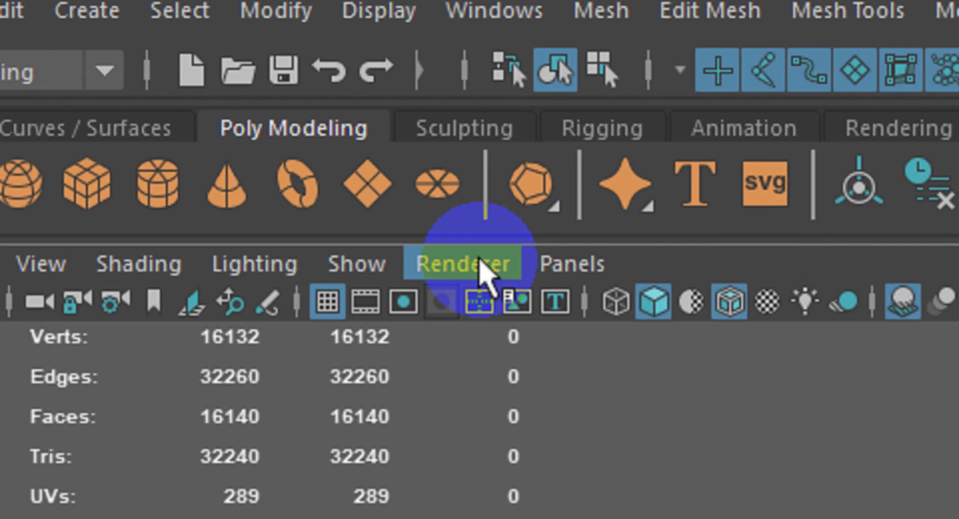
# Reopen the Viewport 2.0 settings with Performance collapsed and the ambient occlusion section expanded
pyautogui.click(149, 82)
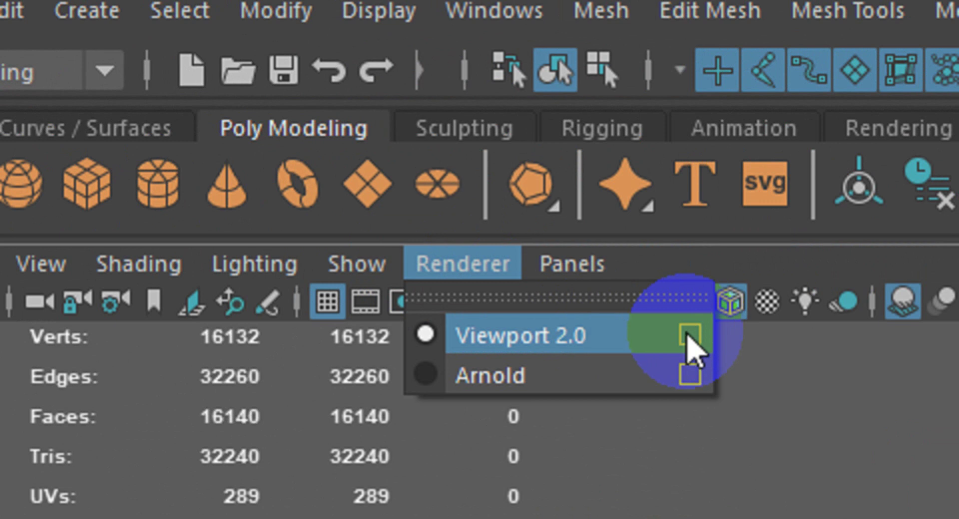
pyautogui.click(692, 340)
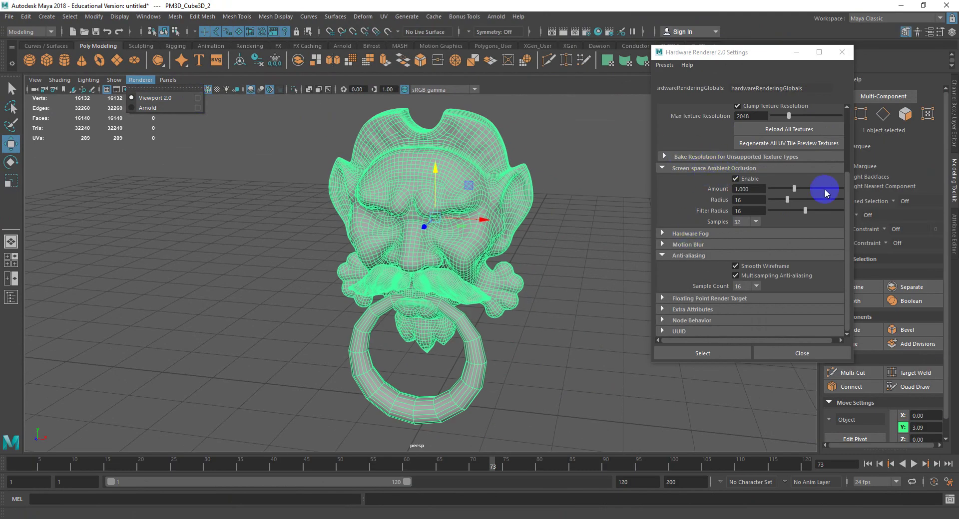
pyautogui.moveTo(846, 203); pyautogui.dragTo(849, 151)
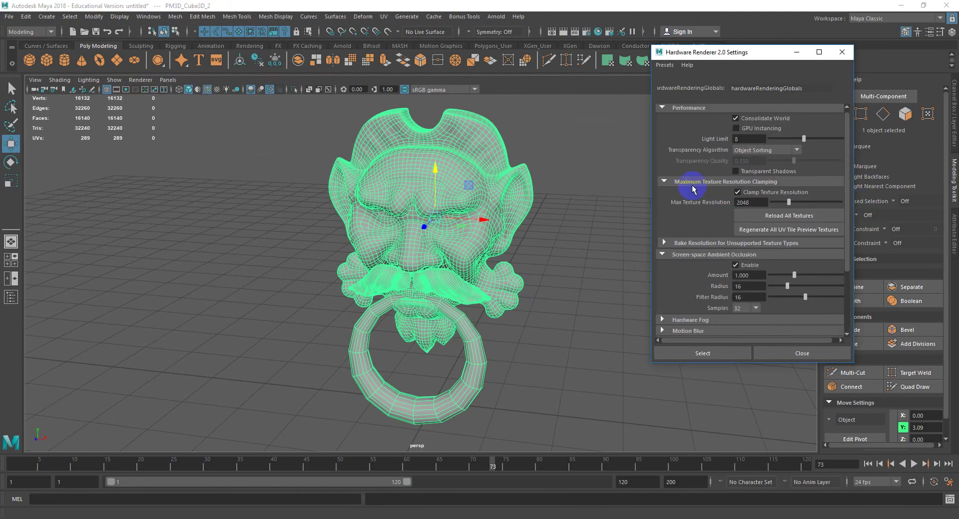
pyautogui.click(663, 110)
pyautogui.click(663, 122)
pyautogui.click(666, 122)
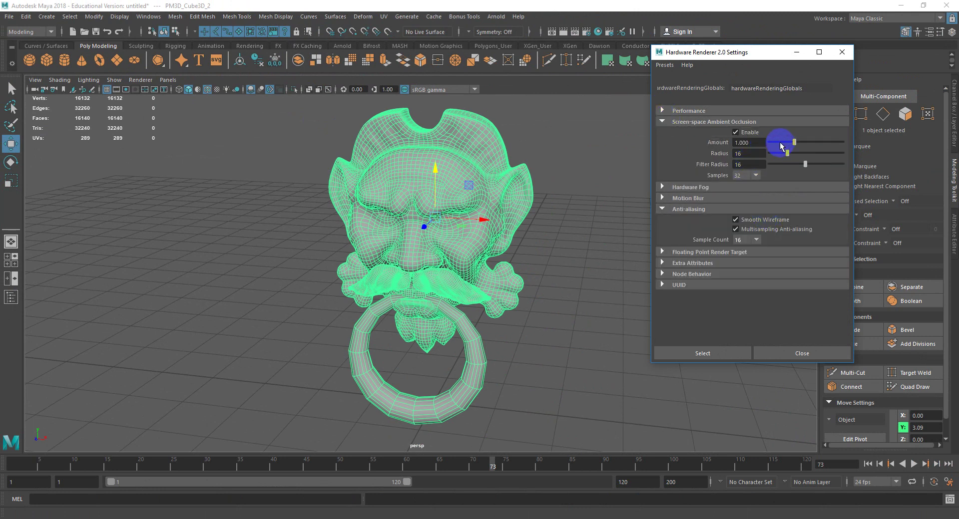
# Keep SSAO samples at 32 and anti-aliasing at 16, then close the settings
pyautogui.click(748, 176)
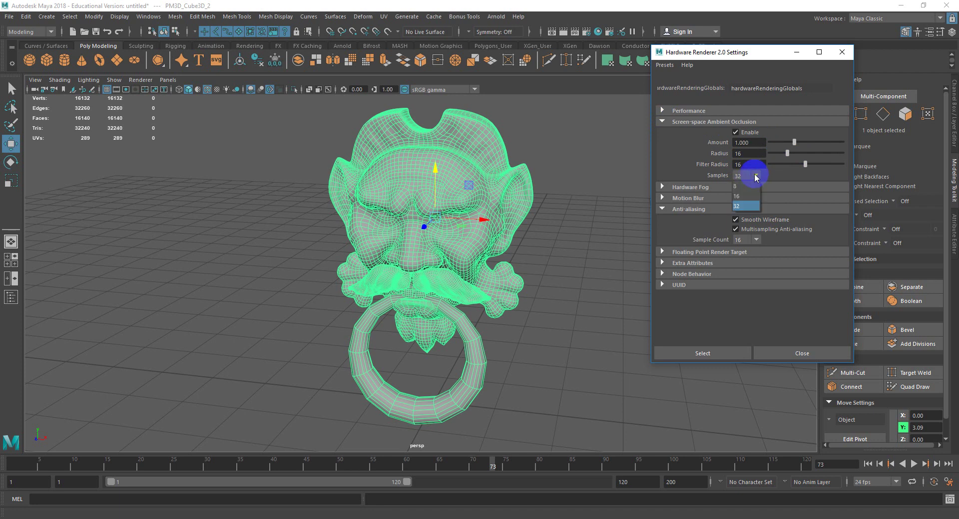
pyautogui.click(749, 207)
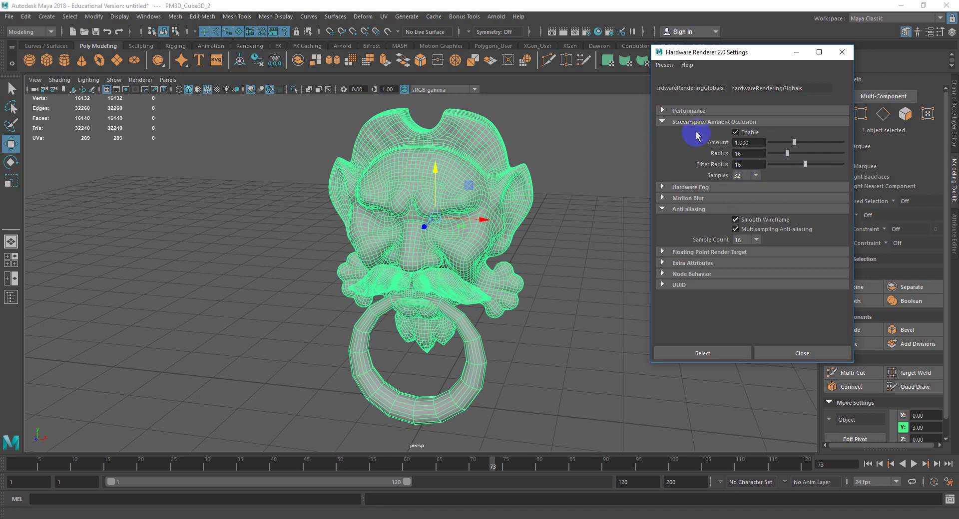
pyautogui.click(741, 241)
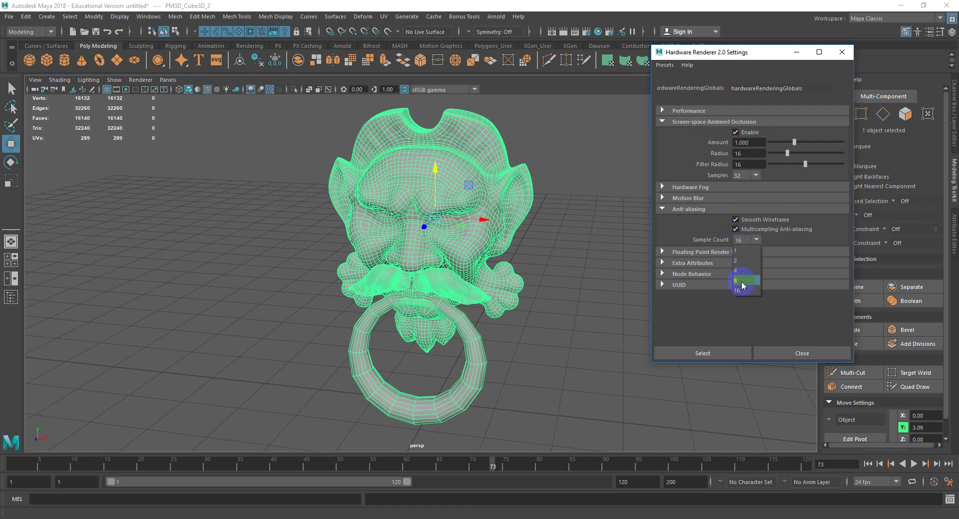
pyautogui.click(759, 240)
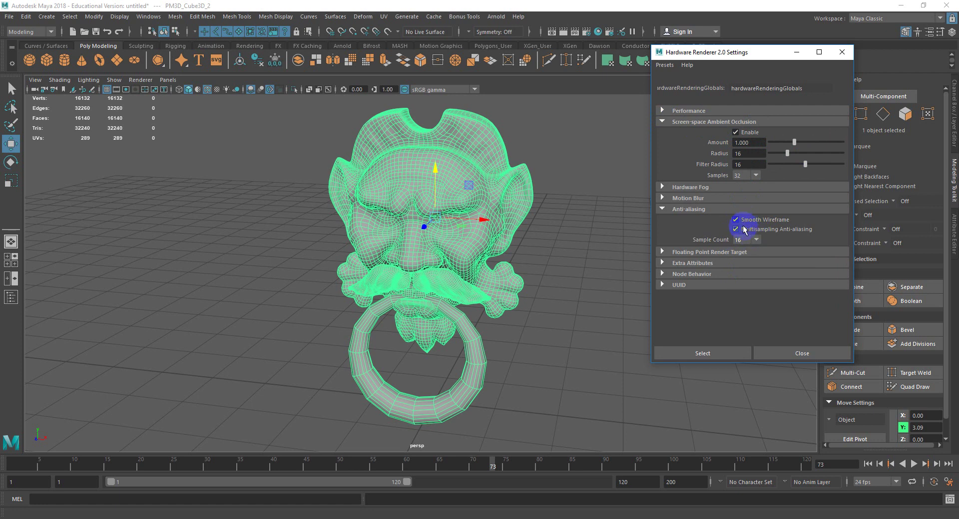
pyautogui.click(802, 354)
pyautogui.click(572, 246)
# Face the knocker head-on, disable Wireframe on Shaded, and select it with the Channel Box showing
pyautogui.moveTo(571, 247)
pyautogui.keyDown('alt'); pyautogui.mouseDown()
pyautogui.moveTo(589, 248)
pyautogui.moveTo(573, 246)
pyautogui.mouseUp(); pyautogui.keyUp('alt')
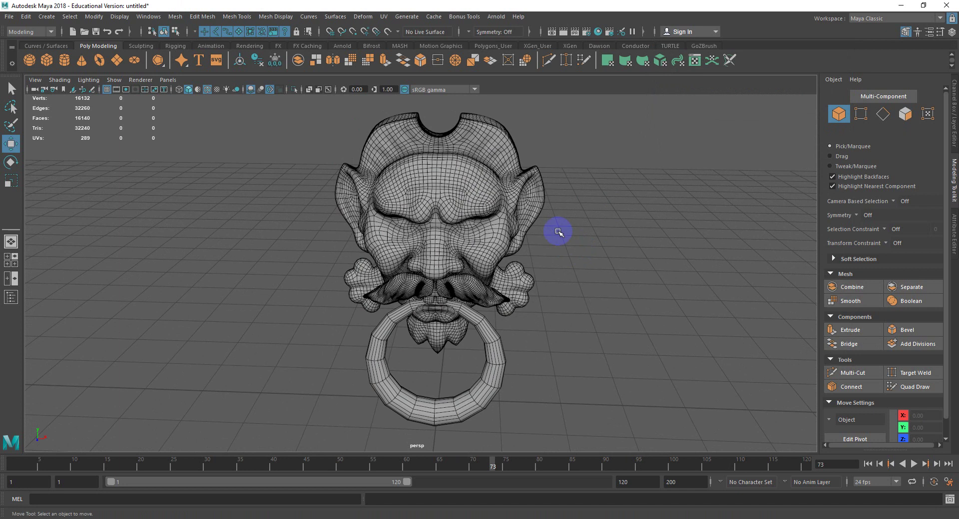
pyautogui.click(207, 90)
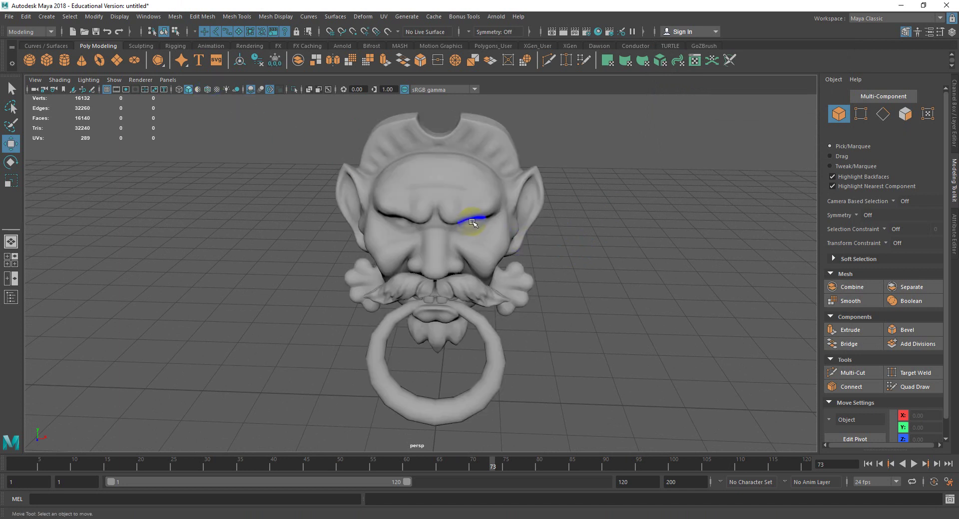
pyautogui.click(954, 112)
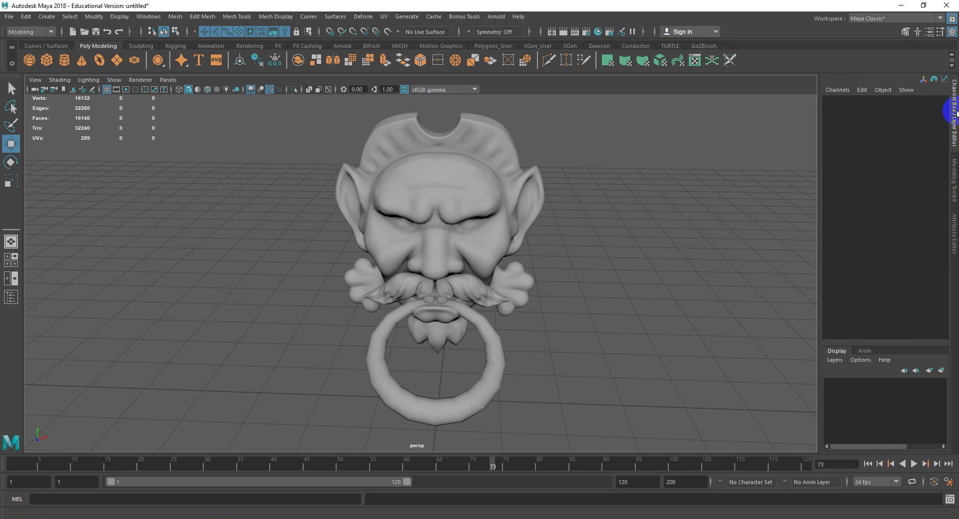
pyautogui.click(497, 193)
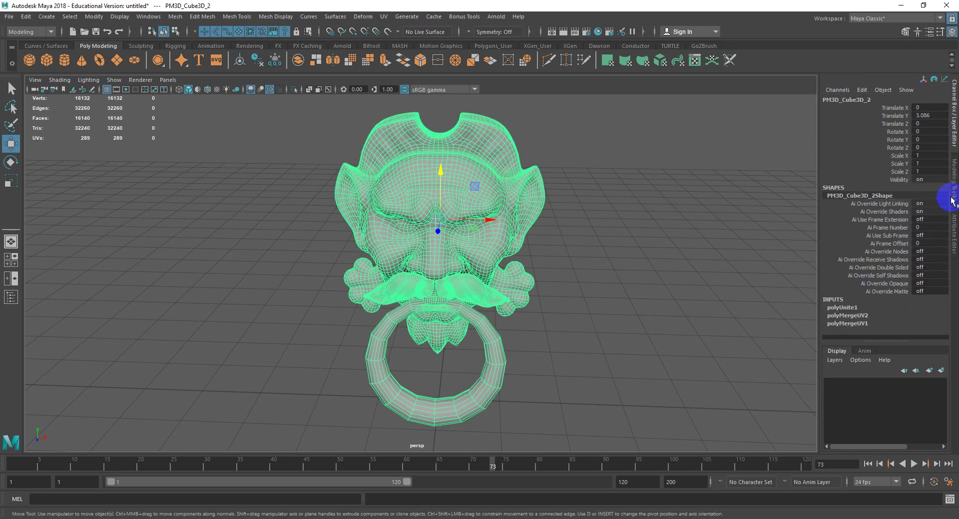
# Set the SatansKnocker_07_lambert colour to white and its incandescence to grey
pyautogui.click(955, 227)
pyautogui.click(913, 98)
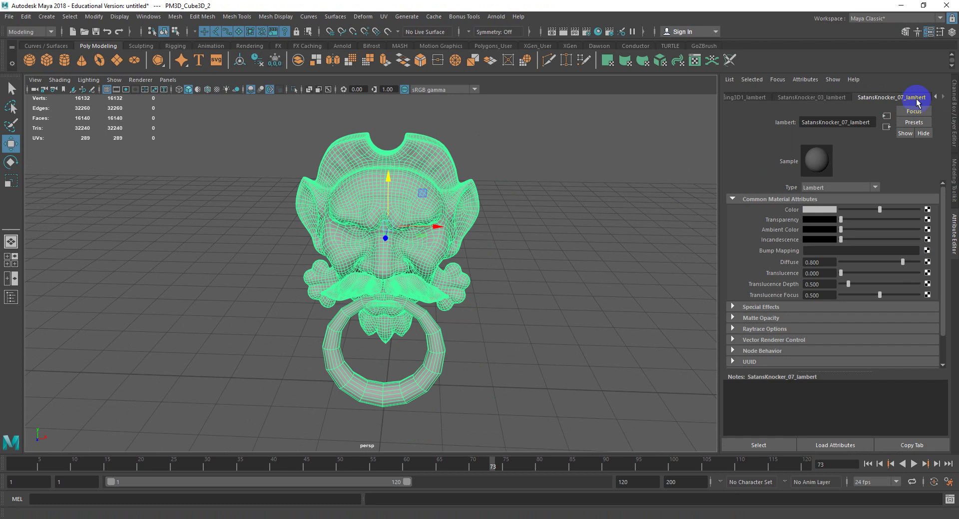
pyautogui.click(904, 209)
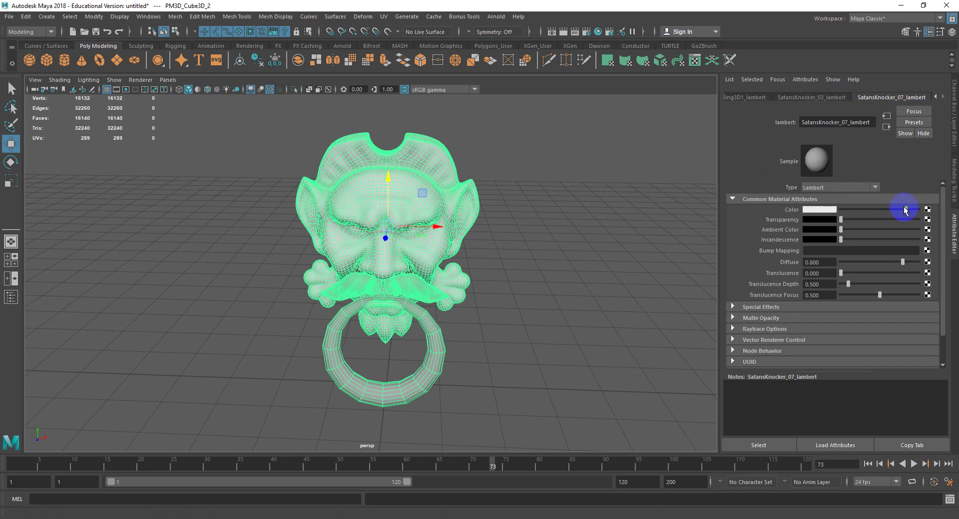
pyautogui.moveTo(842, 240); pyautogui.dragTo(851, 242)
pyautogui.click(597, 269)
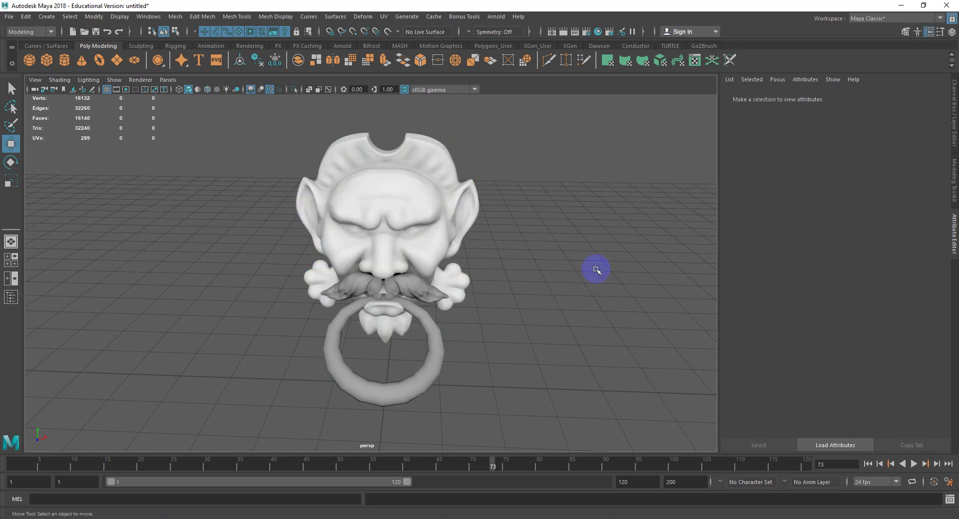
pyautogui.click(430, 292)
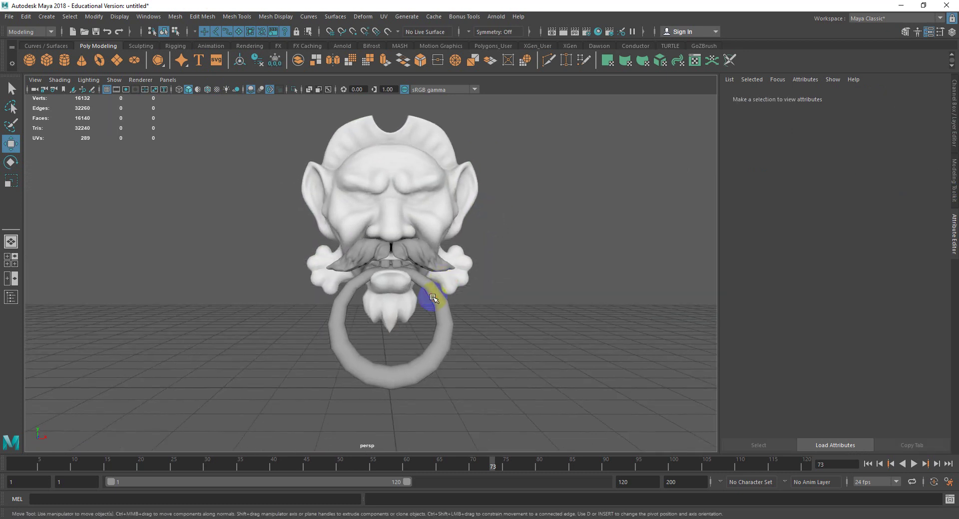
# Orbit around the knocker, select it and frame it with F
pyautogui.click(499, 249)
pyautogui.keyDown('alt'); pyautogui.moveTo(499, 248); pyautogui.dragTo(520, 217); pyautogui.keyUp('alt')
pyautogui.keyDown('alt'); pyautogui.moveTo(520, 217); pyautogui.dragTo(437, 219, button='right'); pyautogui.keyUp('alt')
pyautogui.click(437, 220)
pyautogui.press('f')
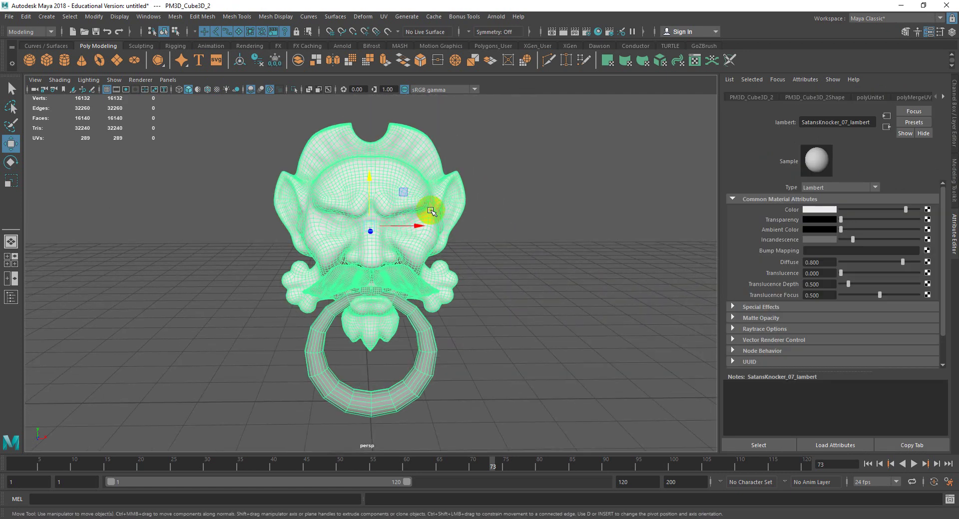
pyautogui.moveTo(430, 211)
pyautogui.keyDown('alt'); pyautogui.mouseDown()
pyautogui.moveTo(450, 207)
pyautogui.moveTo(422, 208)
pyautogui.moveTo(428, 215)
pyautogui.moveTo(424, 203)
pyautogui.moveTo(424, 223)
pyautogui.mouseUp(); pyautogui.keyUp('alt')
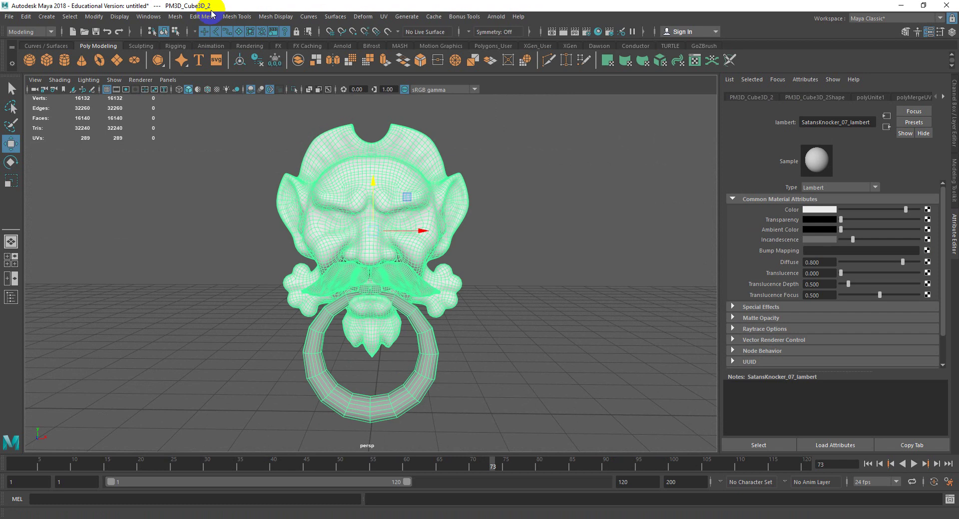
# Switch the interface to the Animation menu set
pyautogui.click(48, 31)
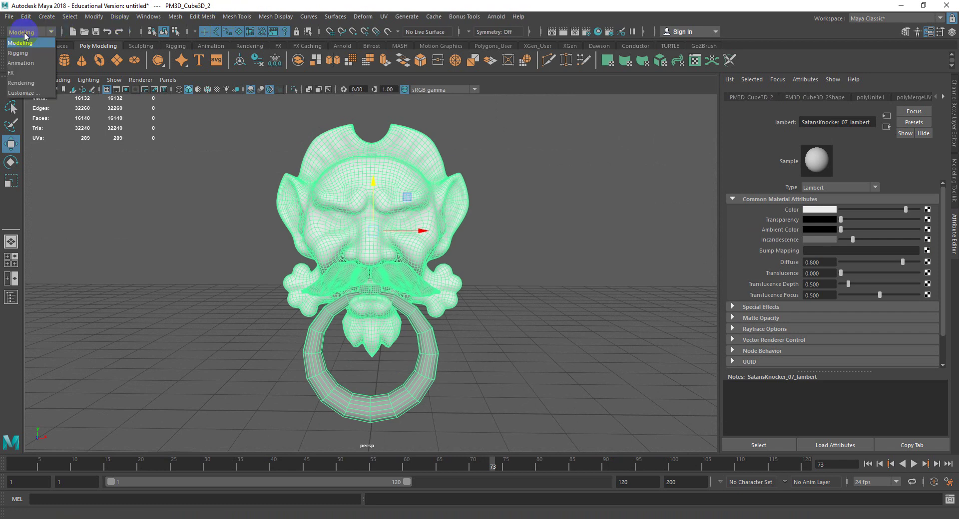
pyautogui.click(28, 62)
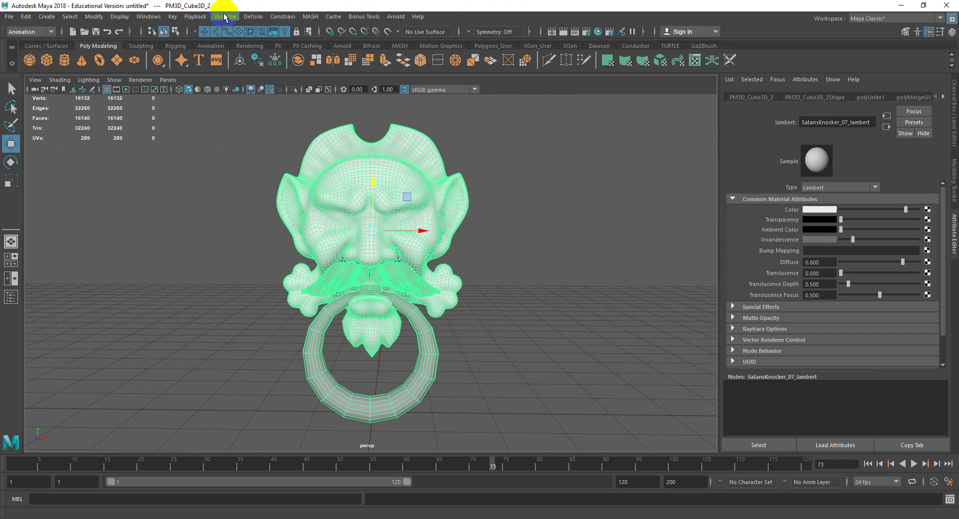
pyautogui.click(22, 31)
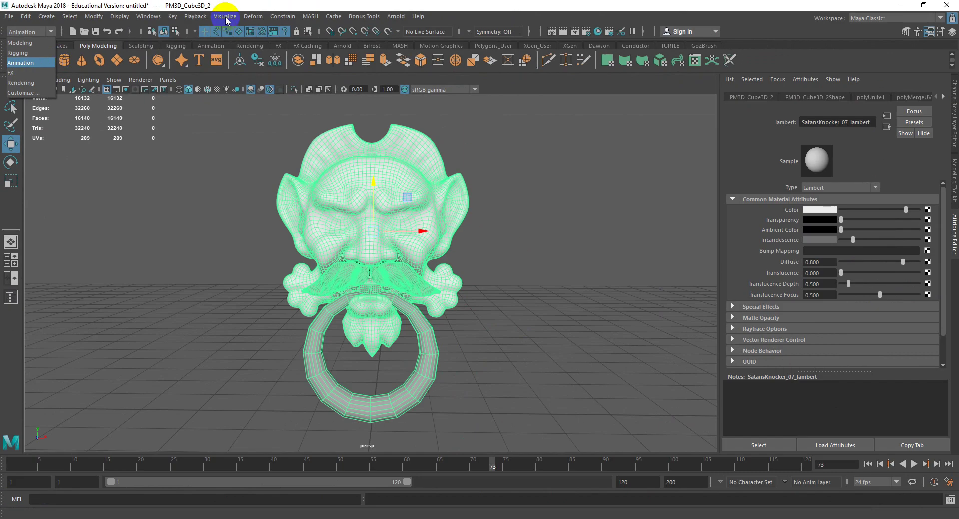
# Create a clockwise turntable camera of 240 frames from Visualize > Create Turntable options
pyautogui.click(226, 18)
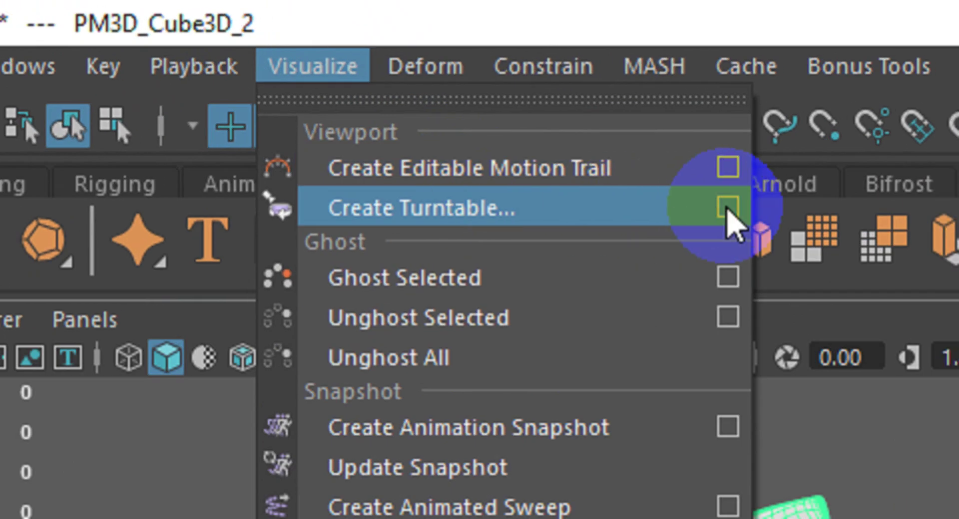
pyautogui.click(728, 208)
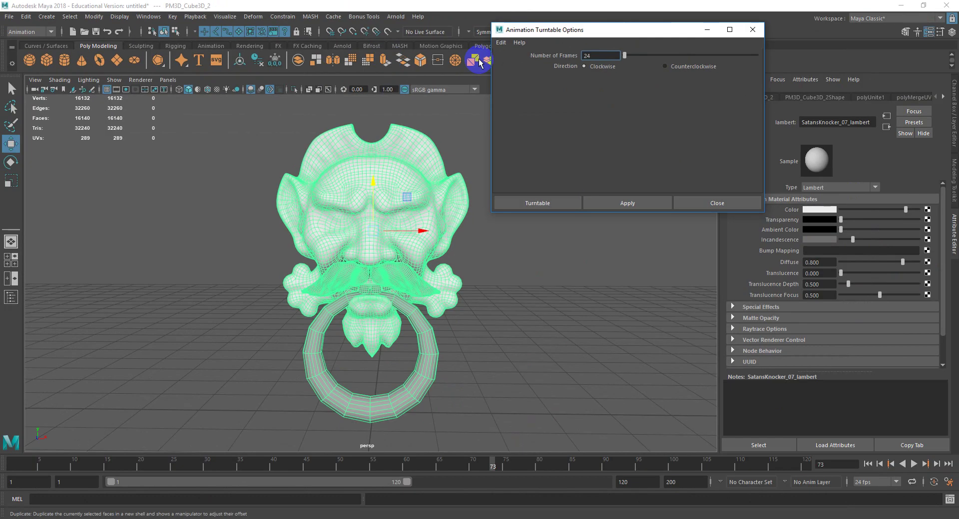
pyautogui.moveTo(580, 56); pyautogui.dragTo(605, 55)
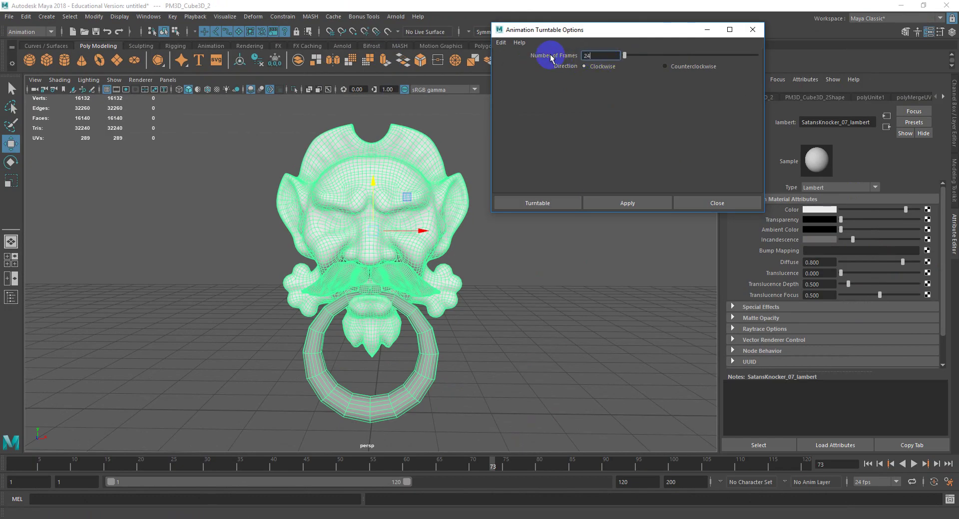
pyautogui.write('0')
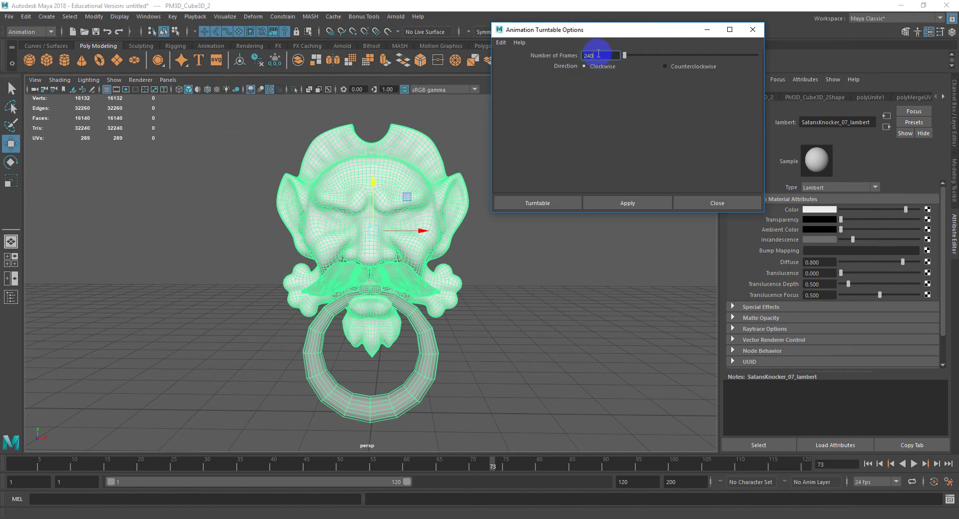
pyautogui.click(562, 203)
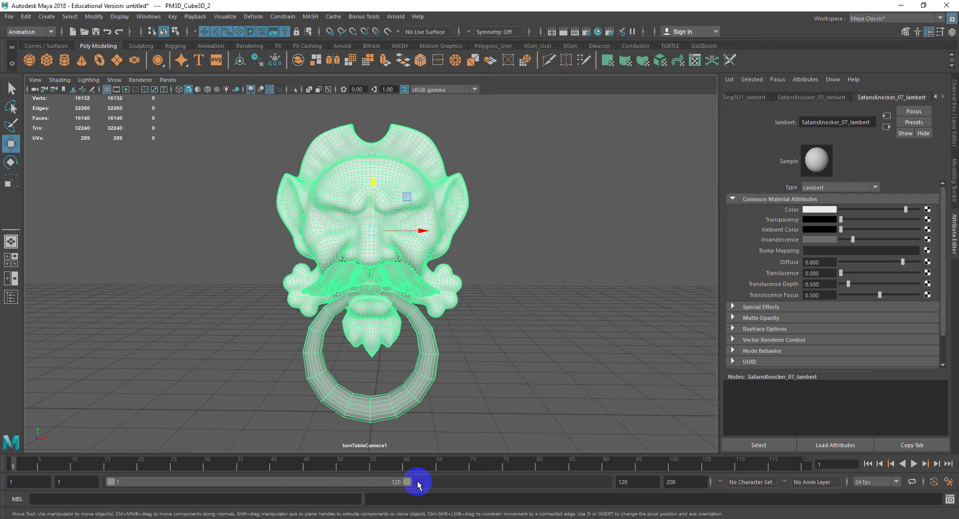
# Set the animation end time and playback range end to frame 240
pyautogui.doubleClick(684, 483)
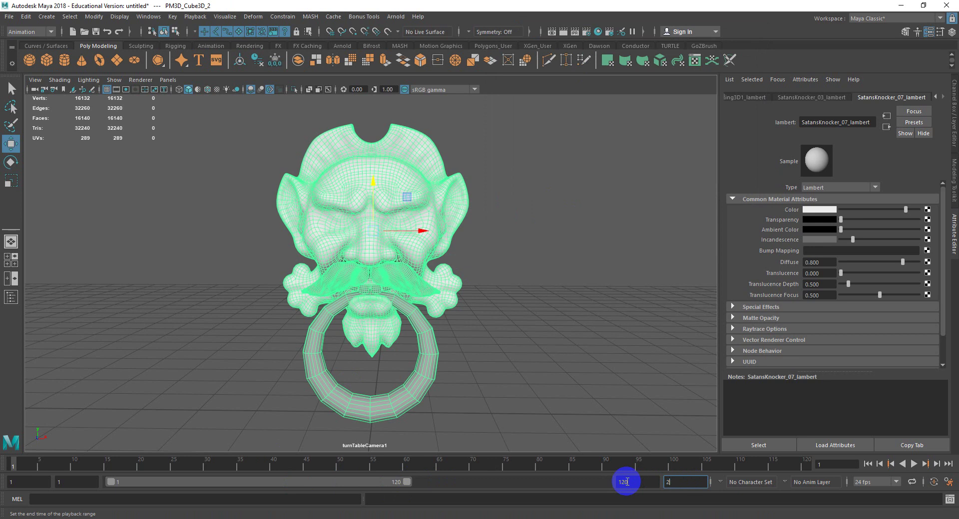
pyautogui.press('Return')
pyautogui.doubleClick(702, 483)
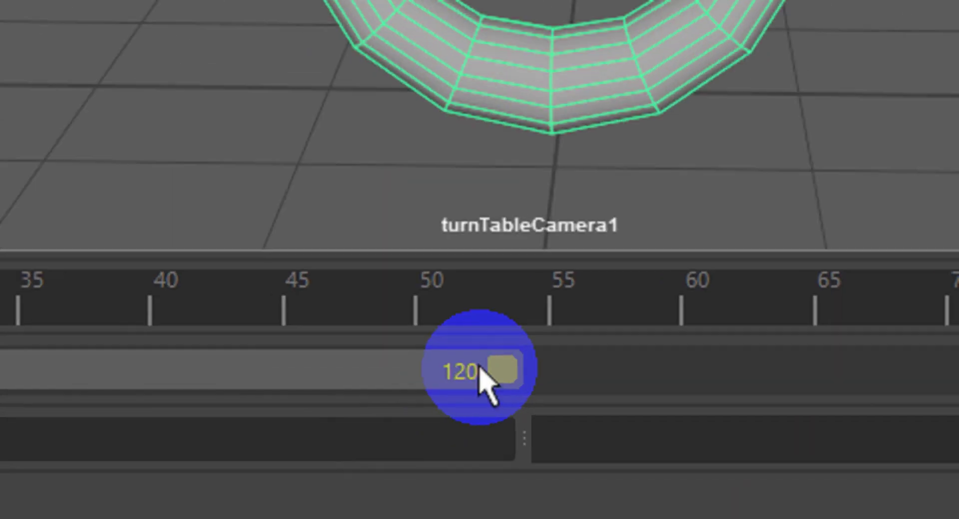
pyautogui.moveTo(338, 460); pyautogui.dragTo(733, 460)
pyautogui.moveTo(861, 372); pyautogui.dragTo(897, 381)
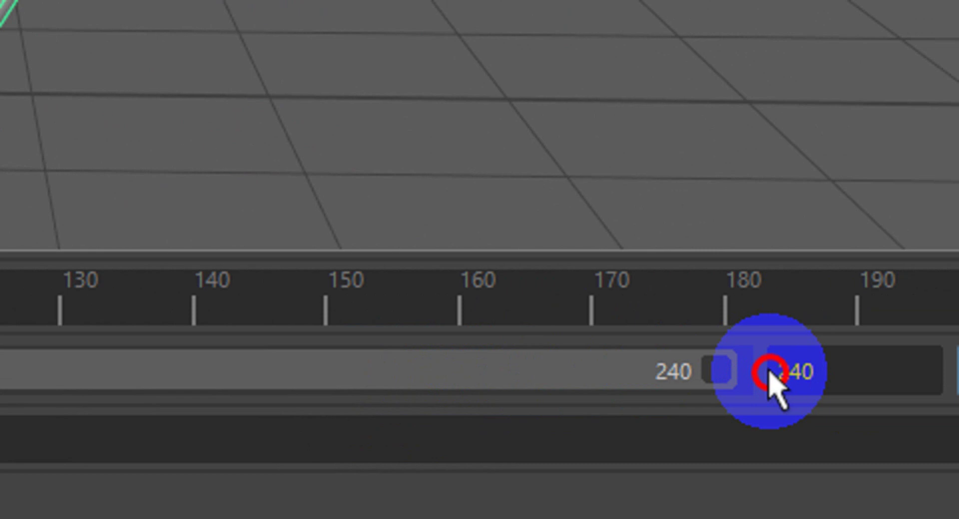
# Play the turntable spin, stop it, return to frame 1, and clear the selection
pyautogui.click(912, 464)
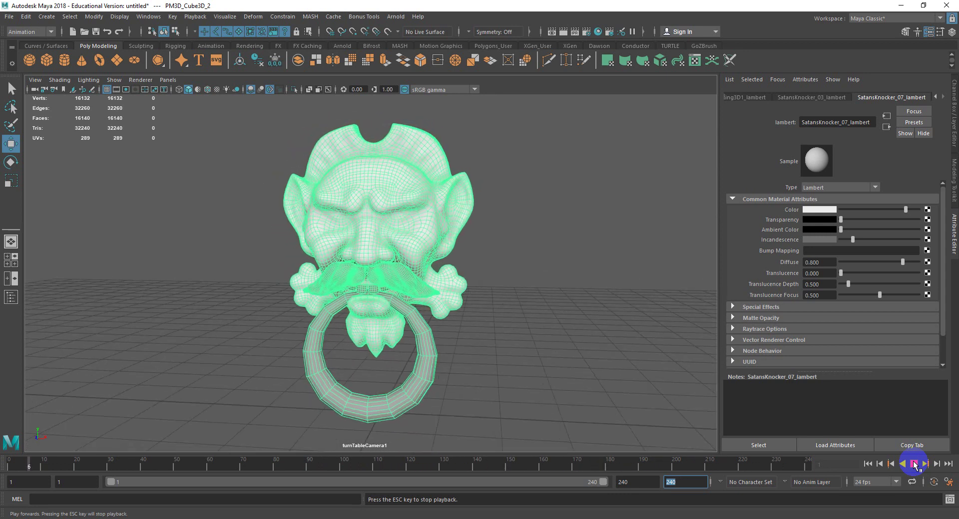
pyautogui.click(914, 465)
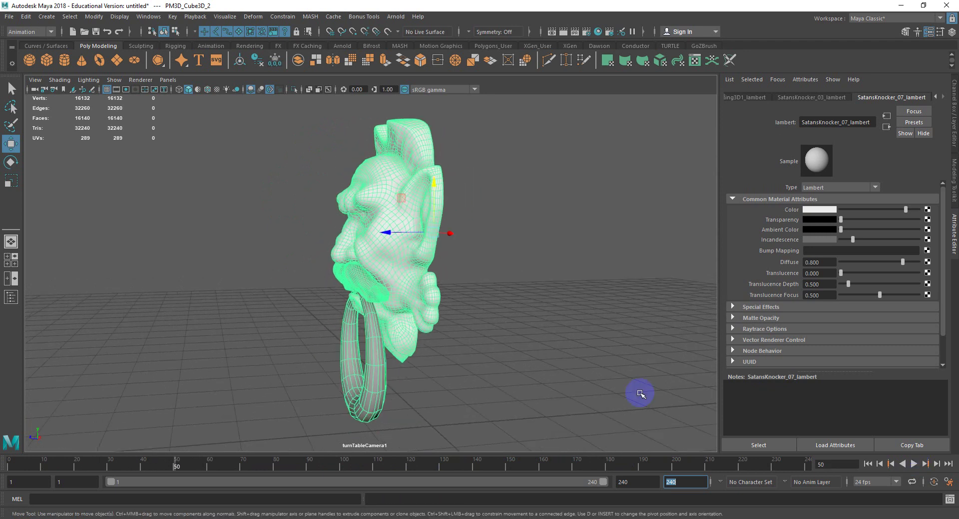
pyautogui.moveTo(189, 463); pyautogui.dragTo(2, 452)
pyautogui.click(578, 280)
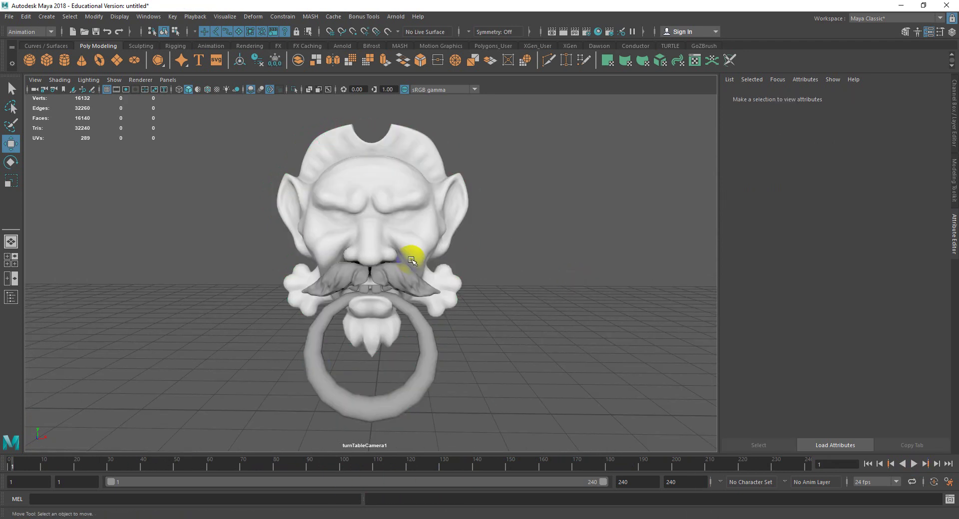
# Open the Playblast options and set the output format to qt
pyautogui.rightClick(544, 464)
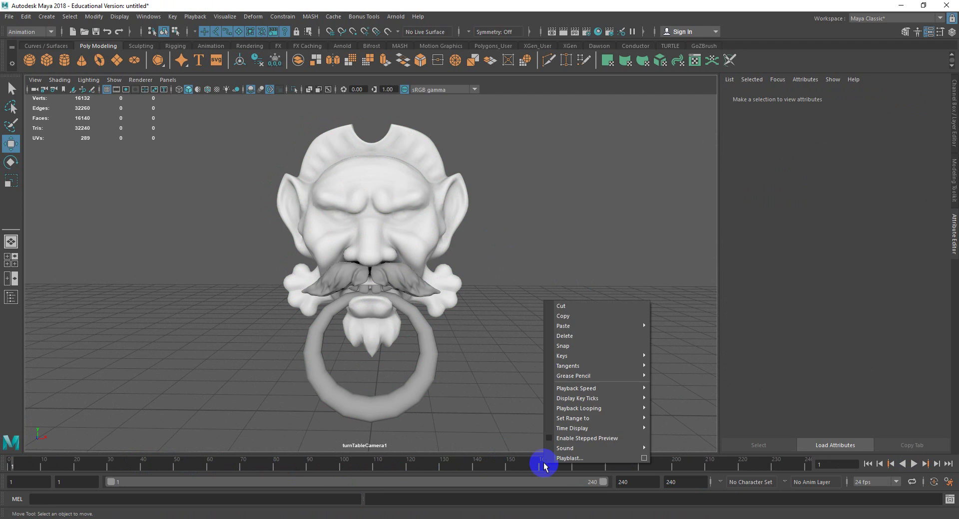
pyautogui.click(643, 458)
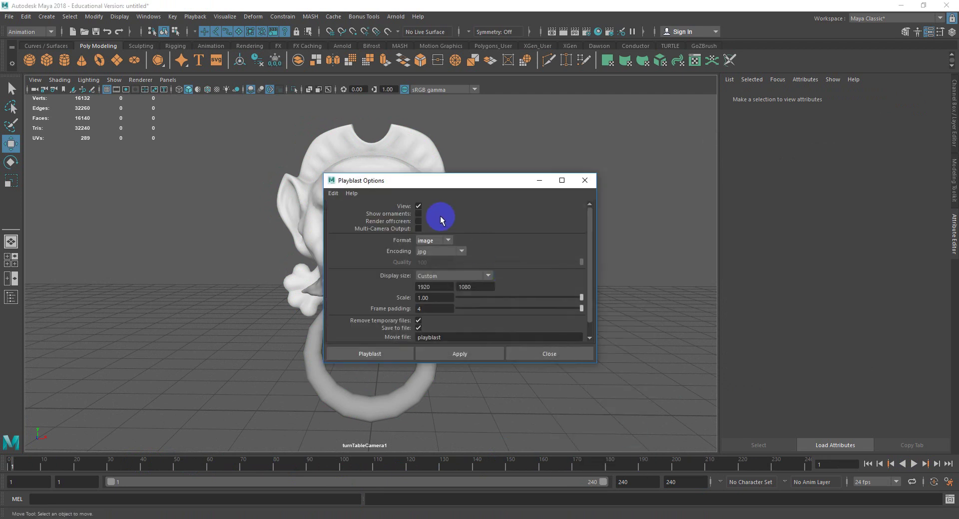
pyautogui.click(453, 241)
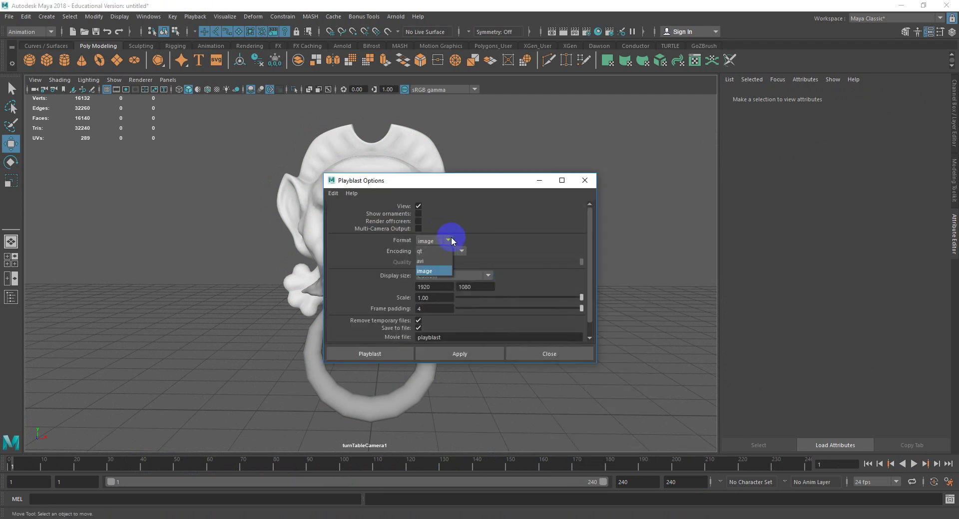
pyautogui.click(427, 251)
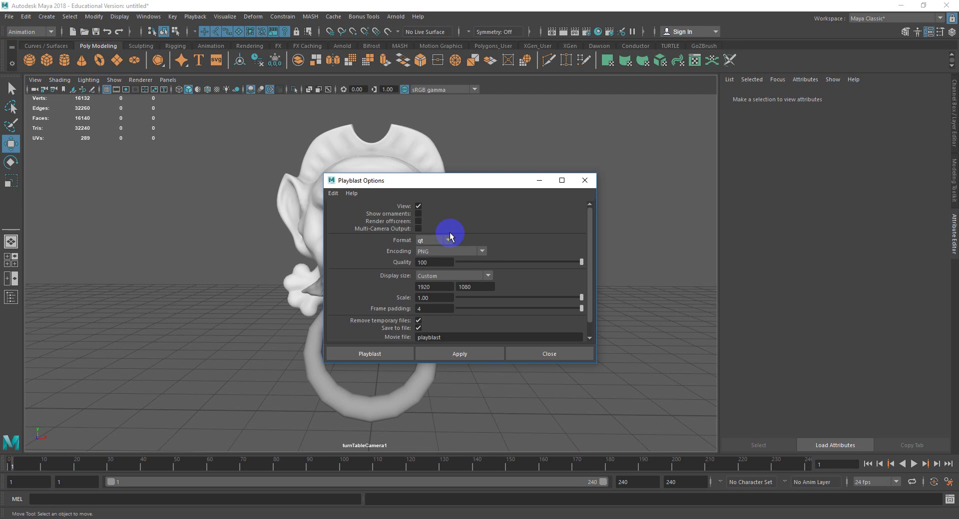
pyautogui.click(449, 238)
pyautogui.click(425, 253)
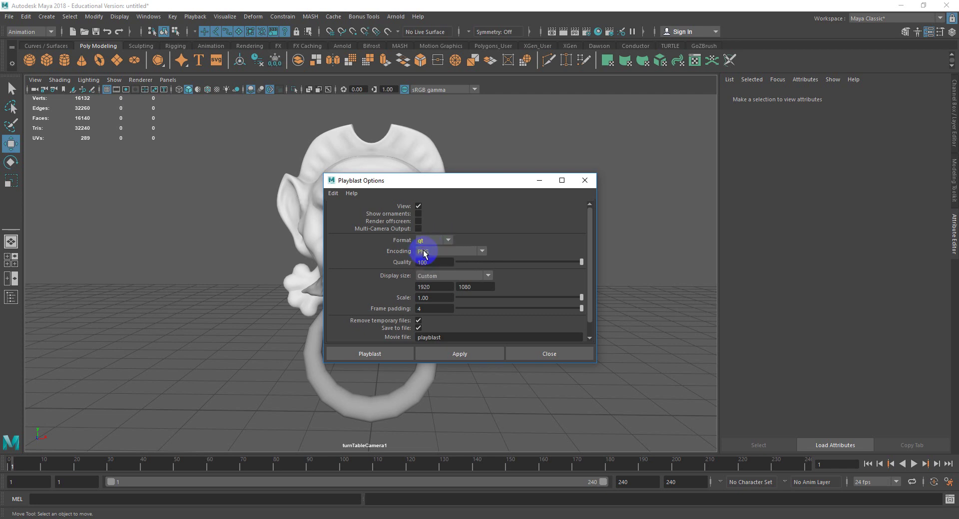
pyautogui.click(438, 241)
pyautogui.click(430, 259)
pyautogui.click(453, 250)
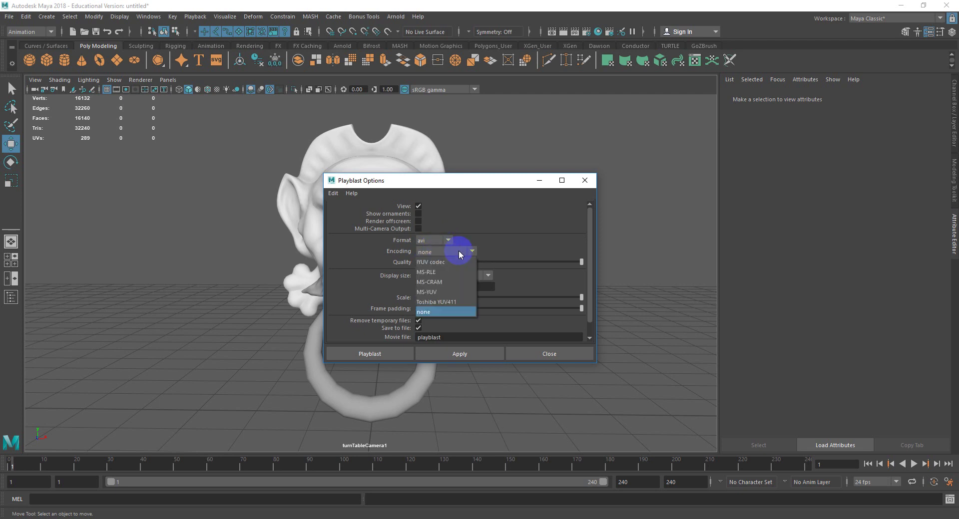
pyautogui.click(454, 252)
pyautogui.click(439, 241)
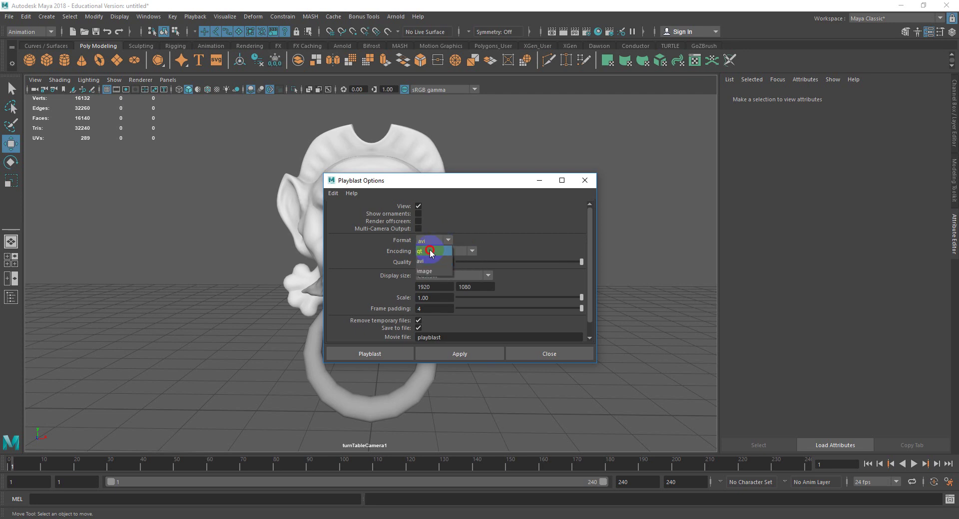
pyautogui.click(431, 251)
# Choose Photo - JPEG encoding and a Custom 1920 x 1080 display size
pyautogui.click(442, 253)
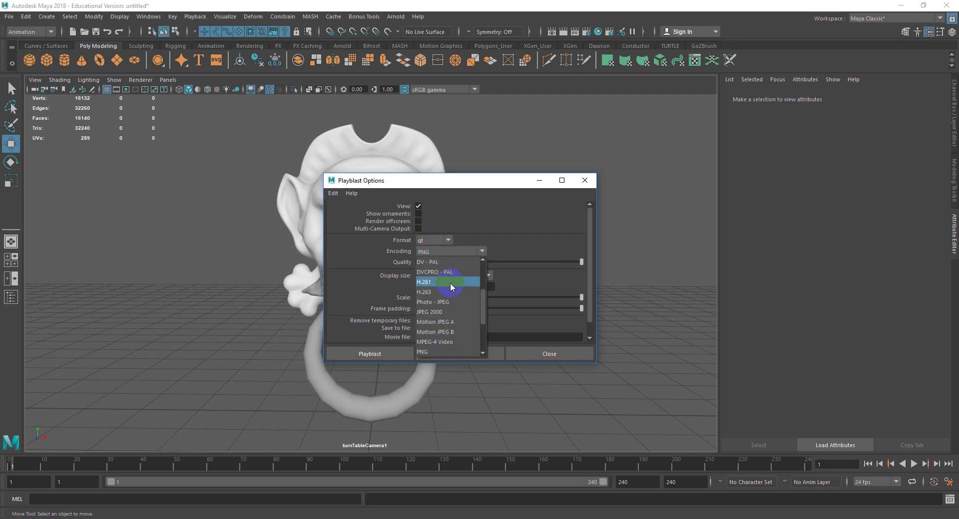
pyautogui.click(448, 303)
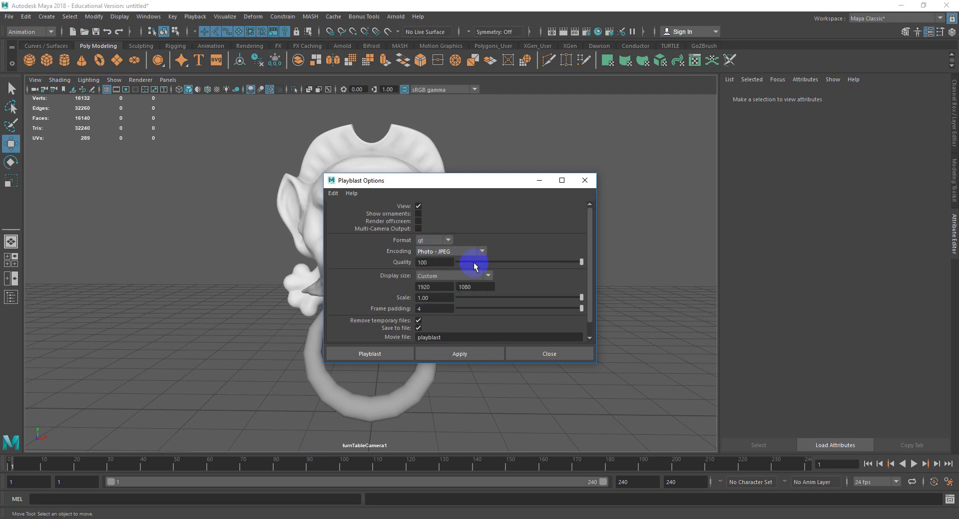
pyautogui.click(486, 277)
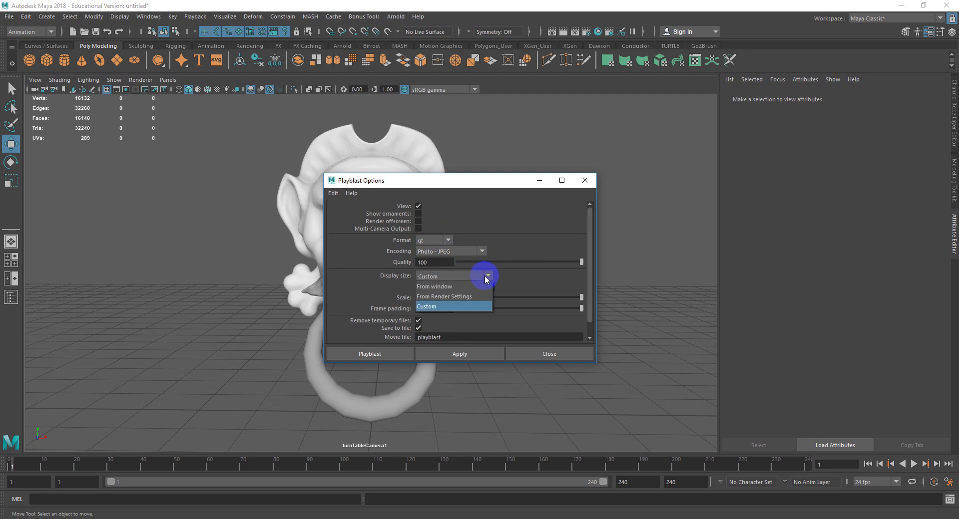
pyautogui.click(486, 278)
pyautogui.click(486, 279)
pyautogui.click(445, 312)
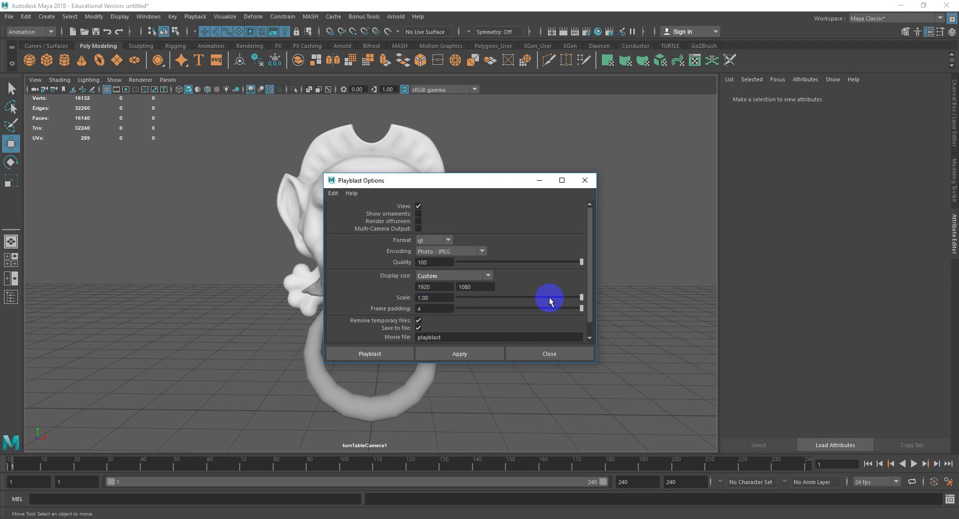
pyautogui.scroll(-2, 551, 299)
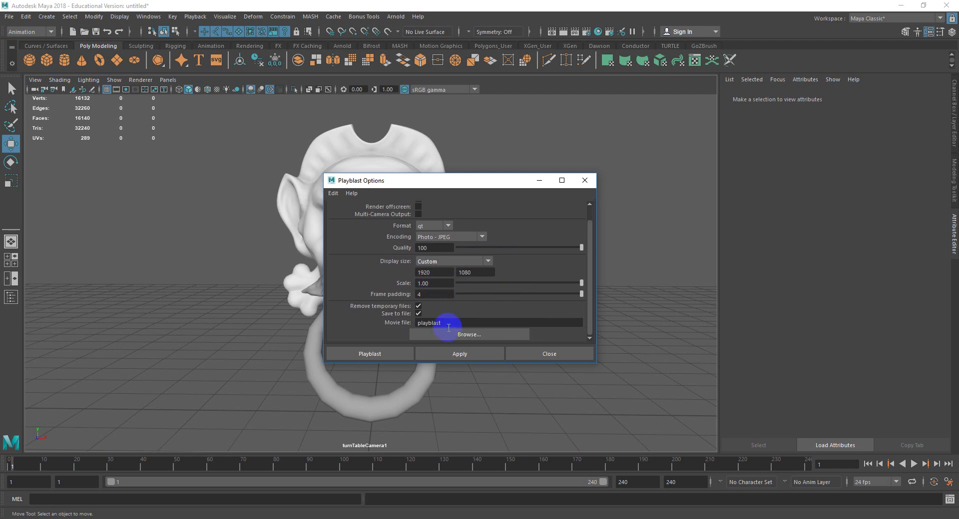
# Browse to the D: drive and save the playblast movie as 'Turntable'
pyautogui.click(452, 334)
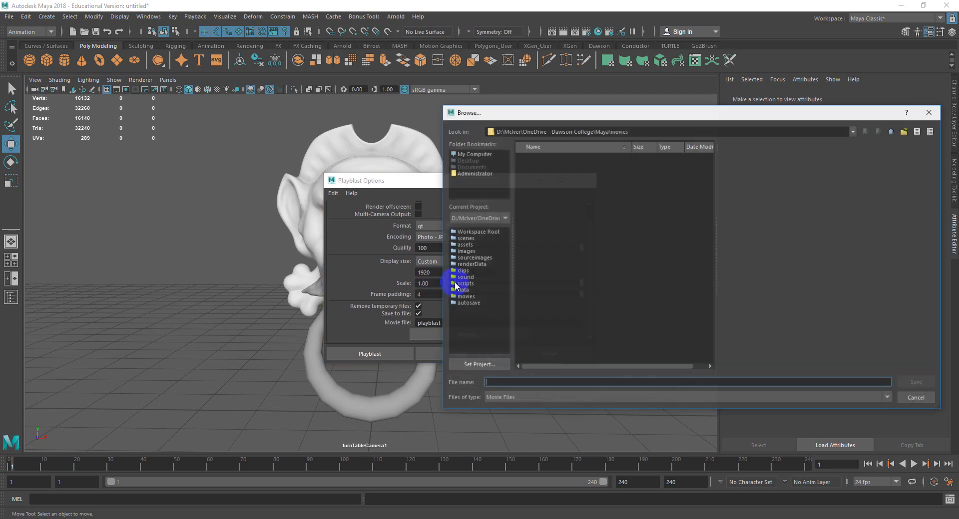
pyautogui.click(474, 154)
pyautogui.doubleClick(531, 197)
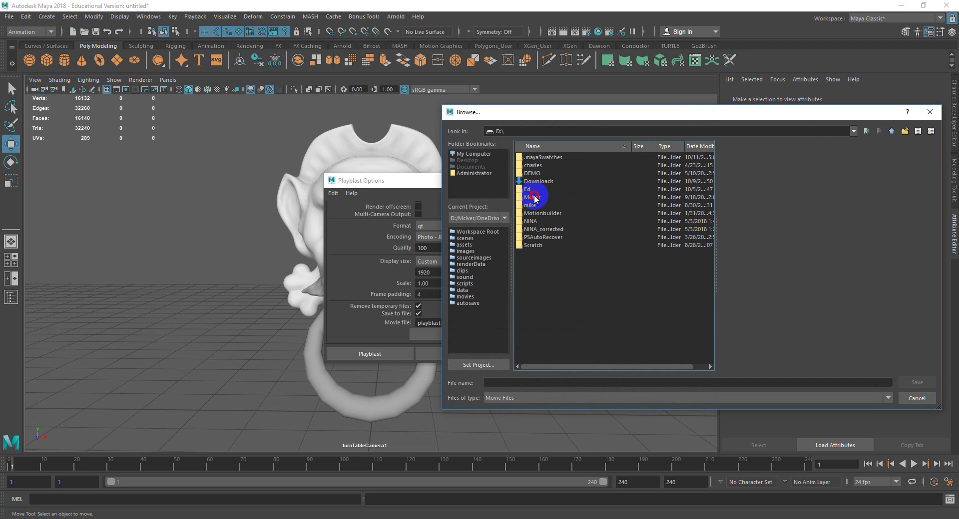
pyautogui.click(564, 383)
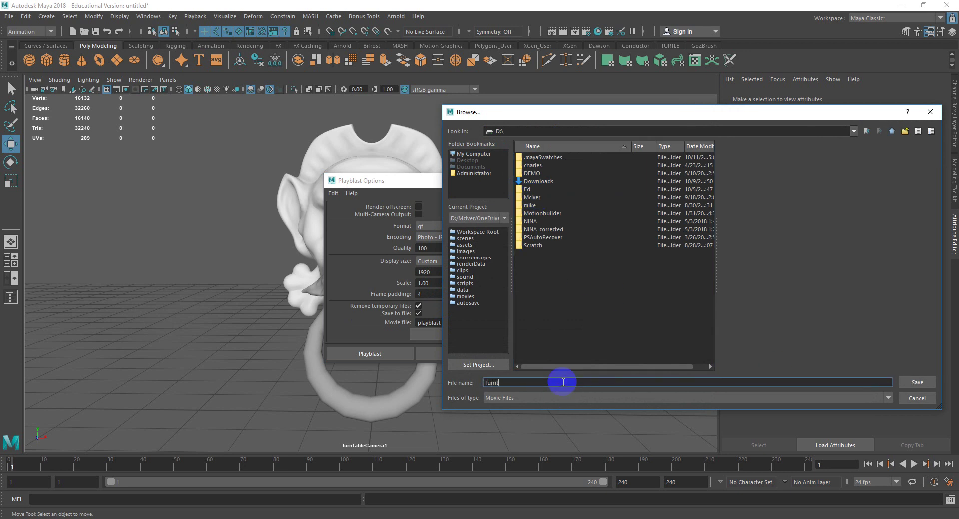
pyautogui.write('Turntable')
pyautogui.press('Return')
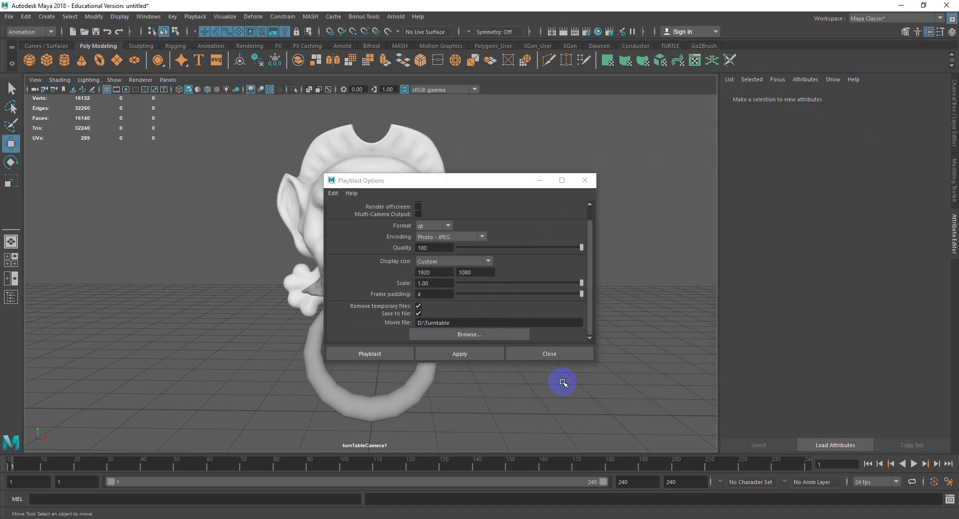
# Render the turntable playblast to D:/Turntable.mov and start its playback
pyautogui.click(388, 353)
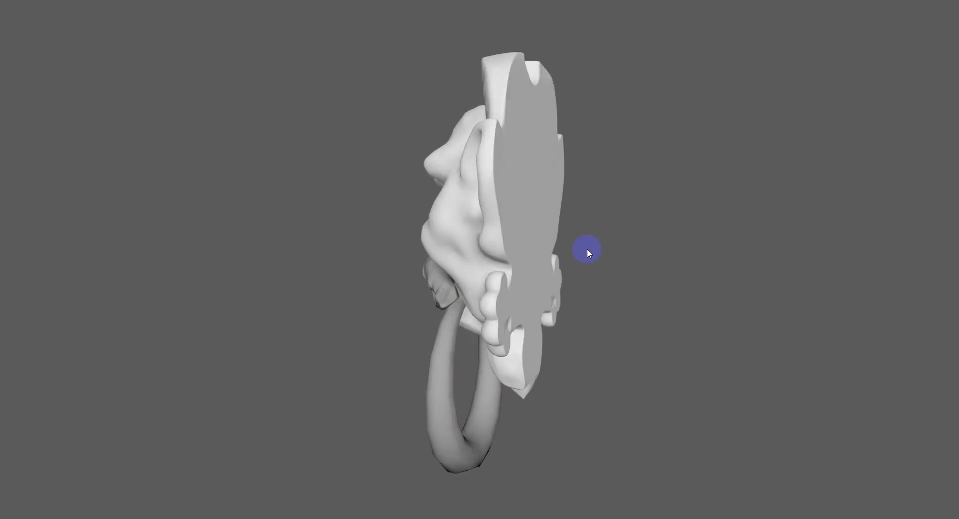
# Switch Turntable.mov from full screen to a windowed player and let it loop
pyautogui.doubleClick(578, 248)
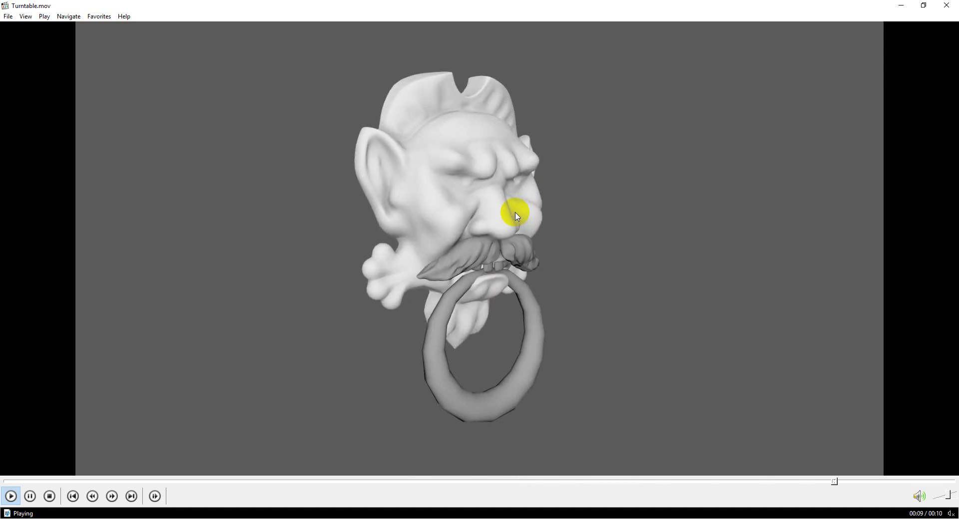
pyautogui.click(517, 216)
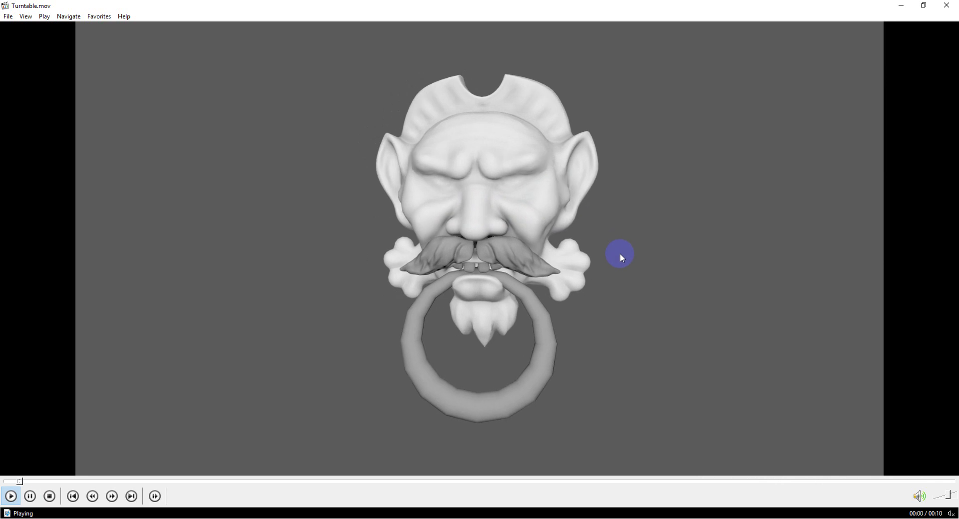